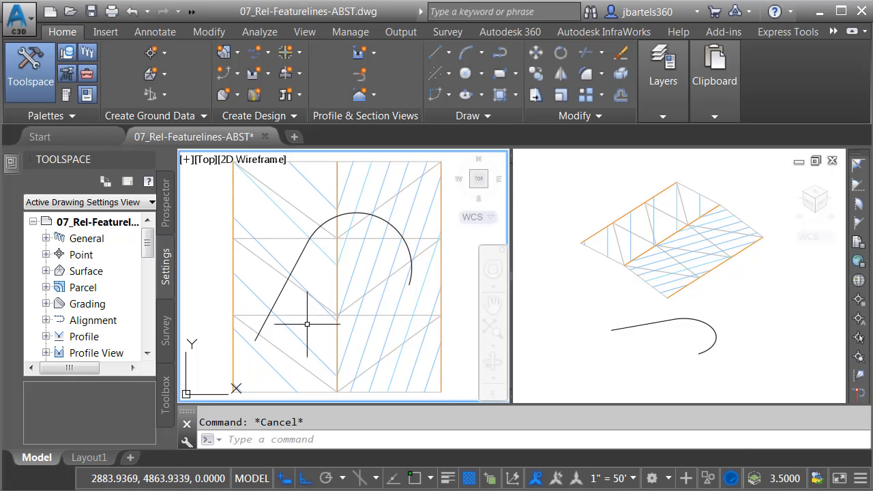
# - Examine the surface in the Object Viewer from a tilted 3D angle
pyautogui.click(569, 331)
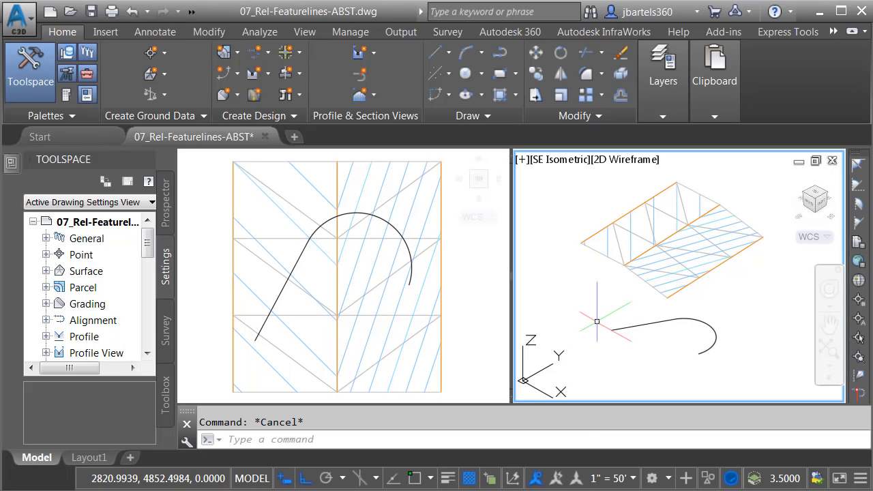
pyautogui.click(455, 372)
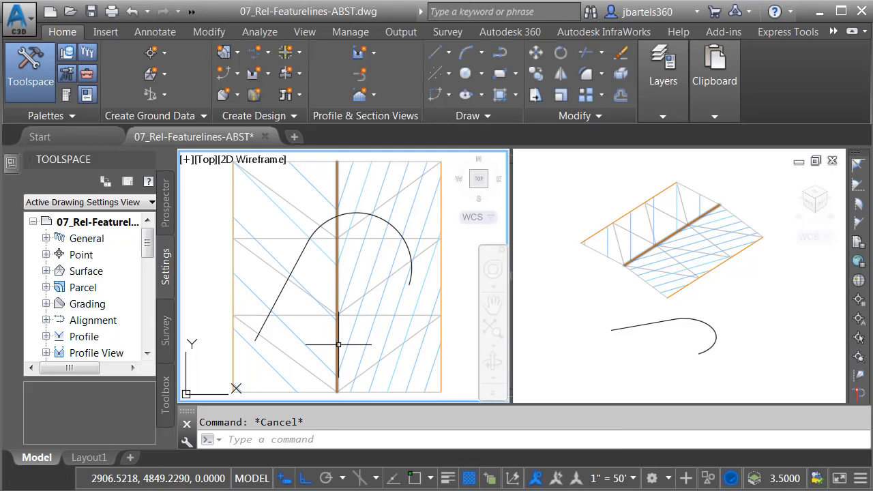
pyautogui.click(290, 356)
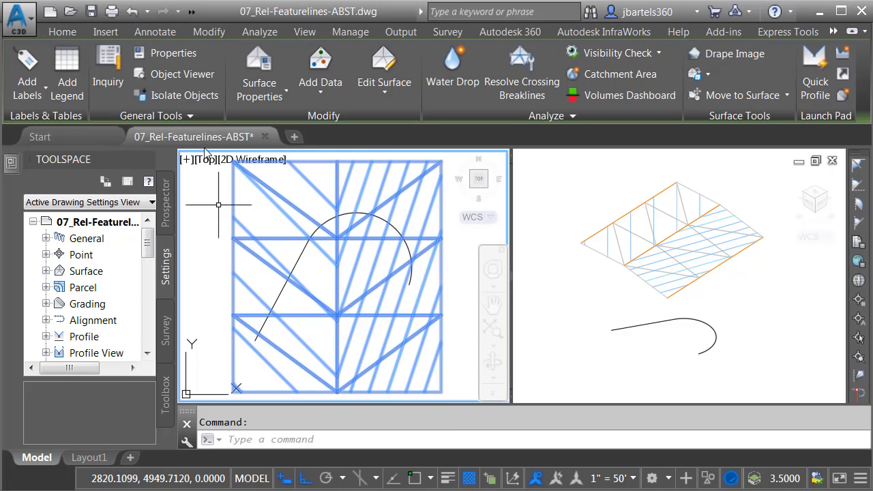
pyautogui.click(197, 74)
pyautogui.moveTo(397, 384); pyautogui.dragTo(423, 341)
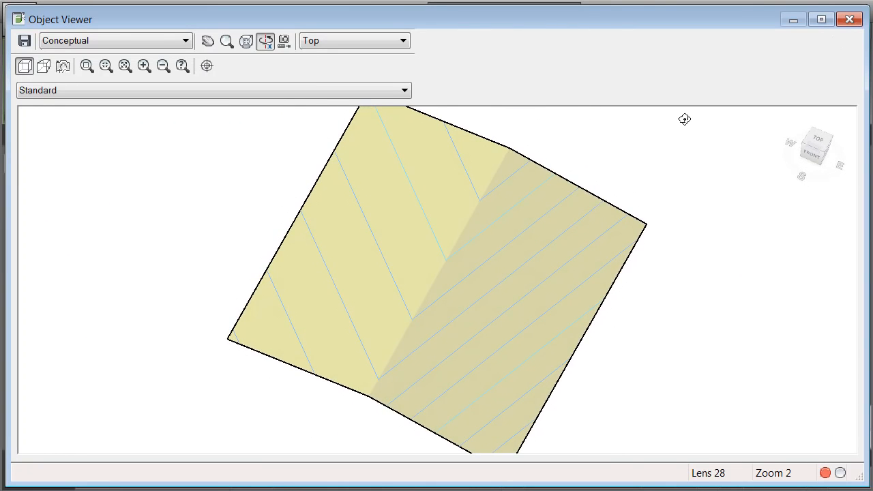
pyautogui.click(849, 20)
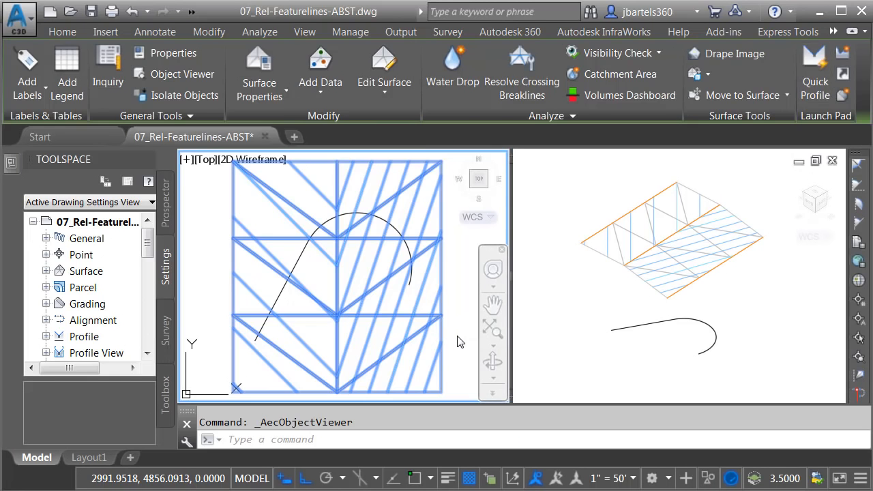
pyautogui.press('Escape')
# - Inspect the line-and-arc polyline lying beneath the surface in the isometric view
pyautogui.click(609, 326)
pyautogui.click(628, 328)
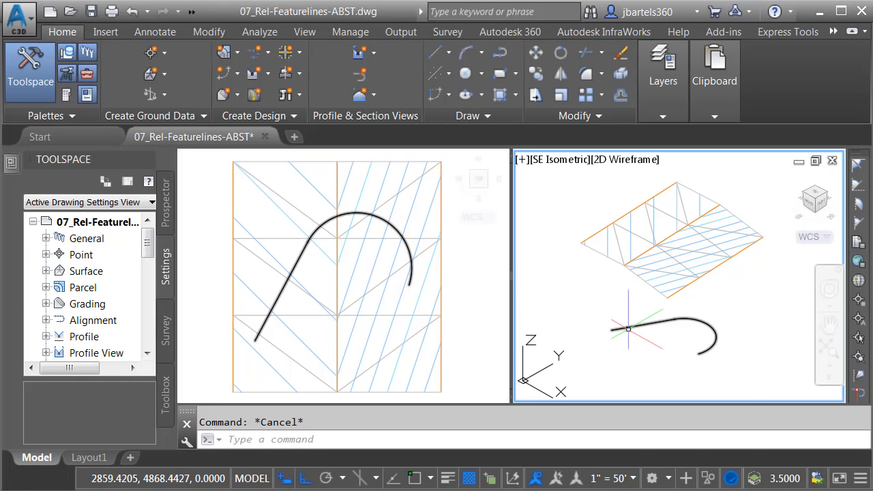
pyautogui.moveTo(628, 328)
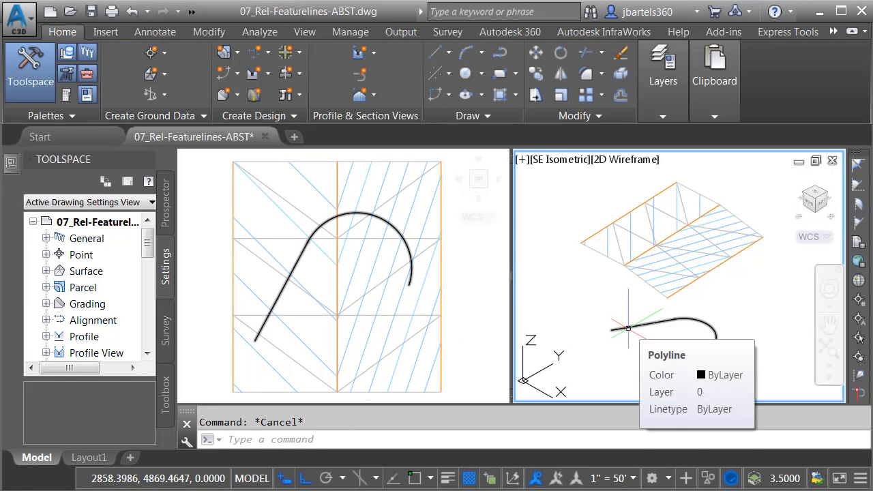
pyautogui.moveTo(623, 348)
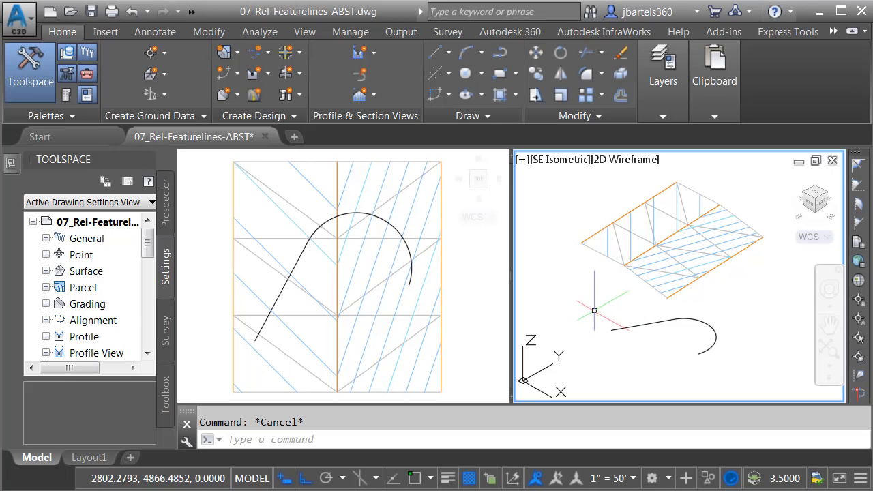
# - Convert the line-and-arc polyline into a feature line with site <None> and style ADSK-BASIC, erasing the original and assigning elevations
pyautogui.click(455, 378)
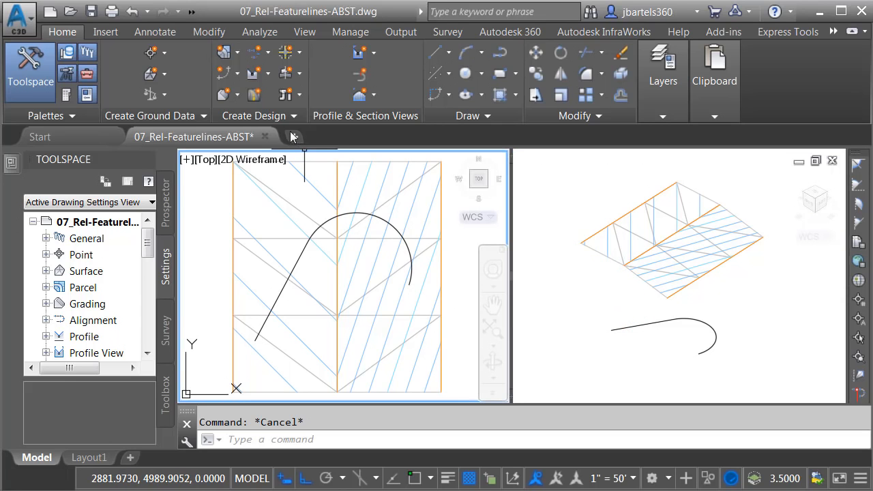
pyautogui.click(236, 72)
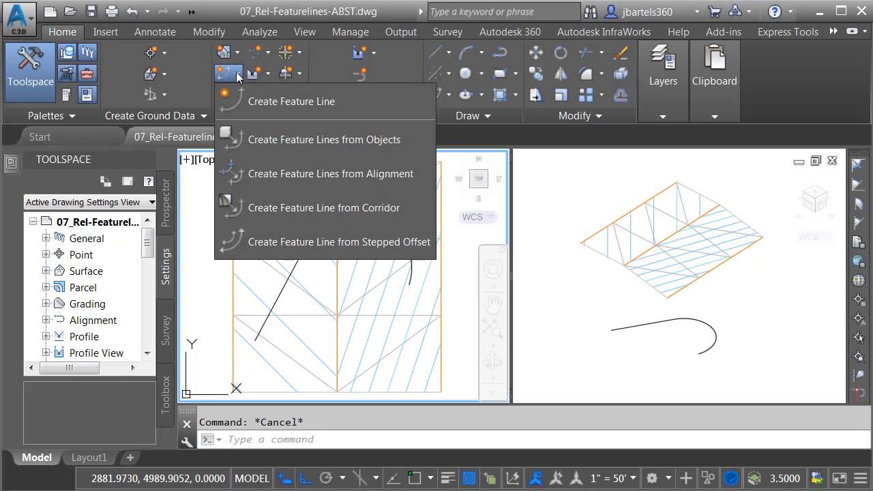
pyautogui.click(237, 139)
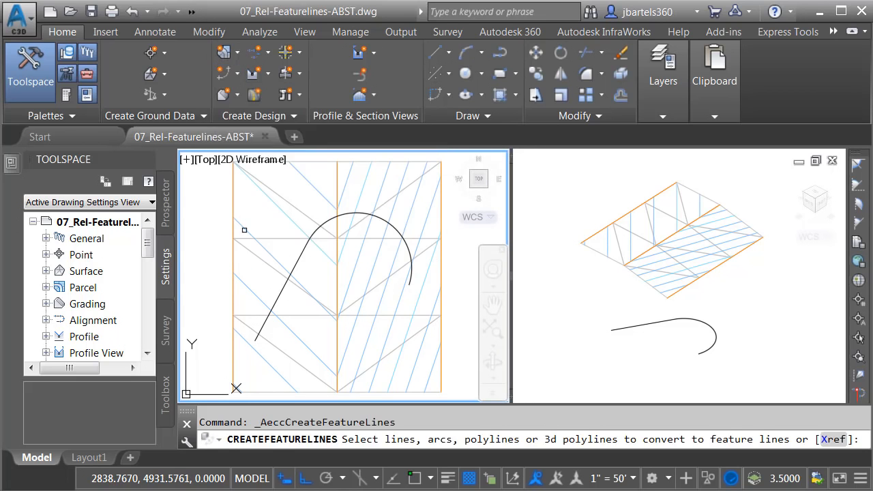
pyautogui.click(294, 264)
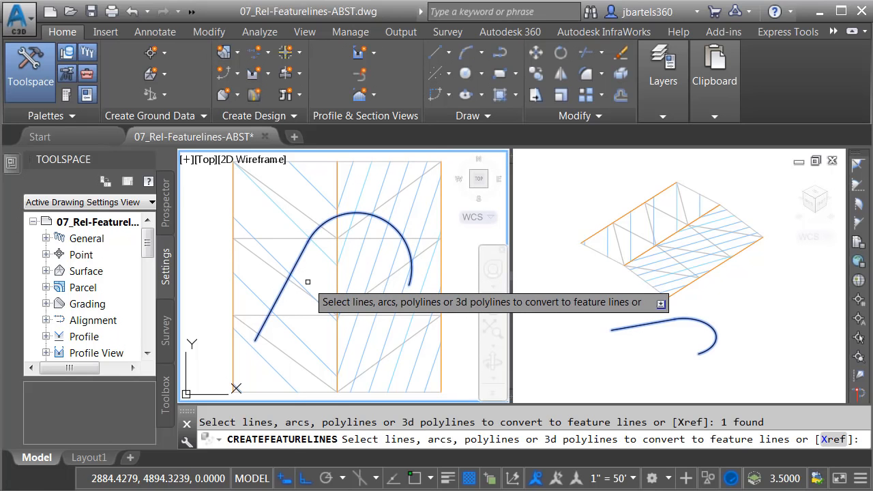
pyautogui.press('Return')
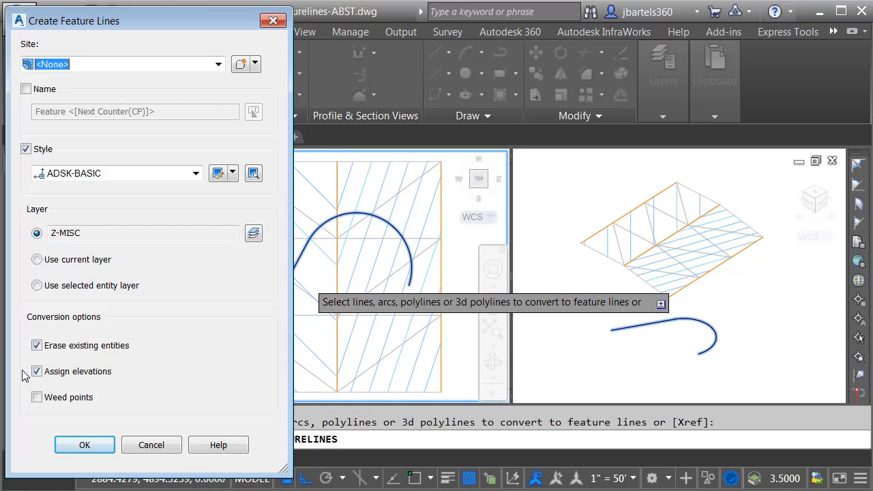
pyautogui.click(73, 445)
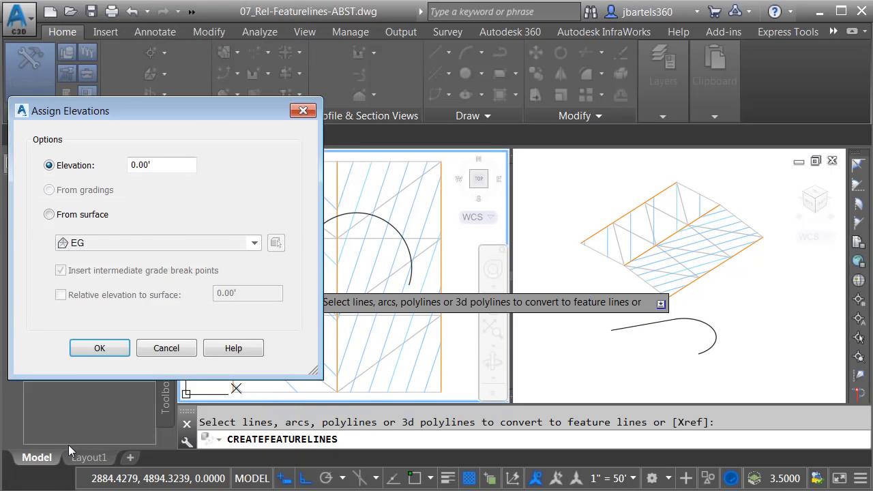
# - Assign the feature line's elevations from surface EG, with intermediate grade break points and a relative elevation of 0.00'
pyautogui.click(50, 215)
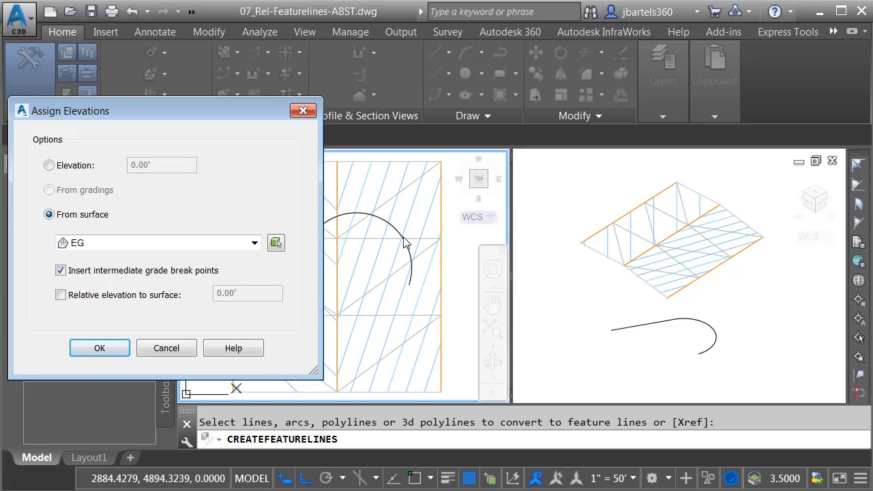
pyautogui.click(61, 297)
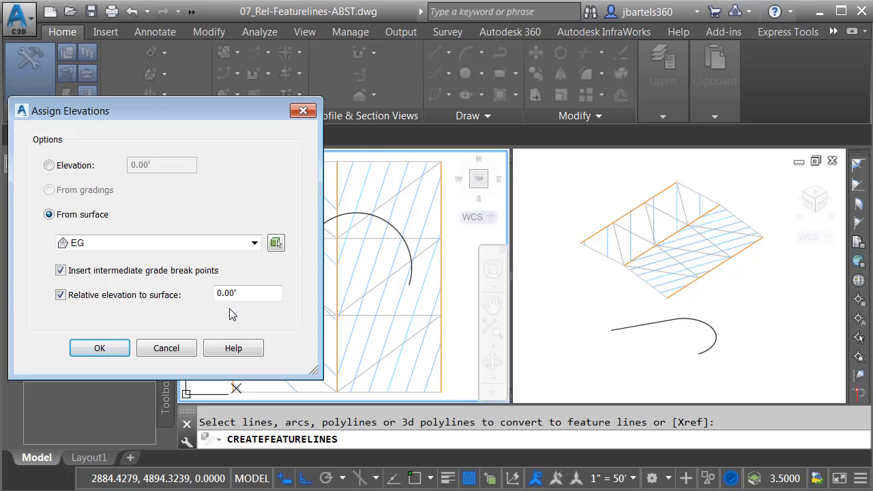
pyautogui.click(100, 349)
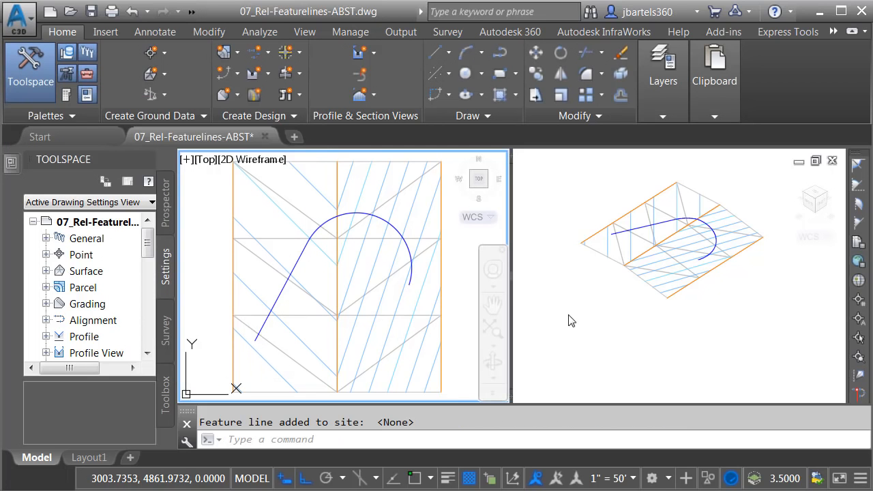
# - Examine the surface together with the new feature line in the Object Viewer
pyautogui.scroll(3, 675, 231)
pyautogui.keyDown('shift'); pyautogui.moveTo(676, 230); pyautogui.dragTo(651, 236, button='middle'); pyautogui.keyUp('shift')
pyautogui.click(651, 235)
pyautogui.click(635, 231)
pyautogui.click(96, 73)
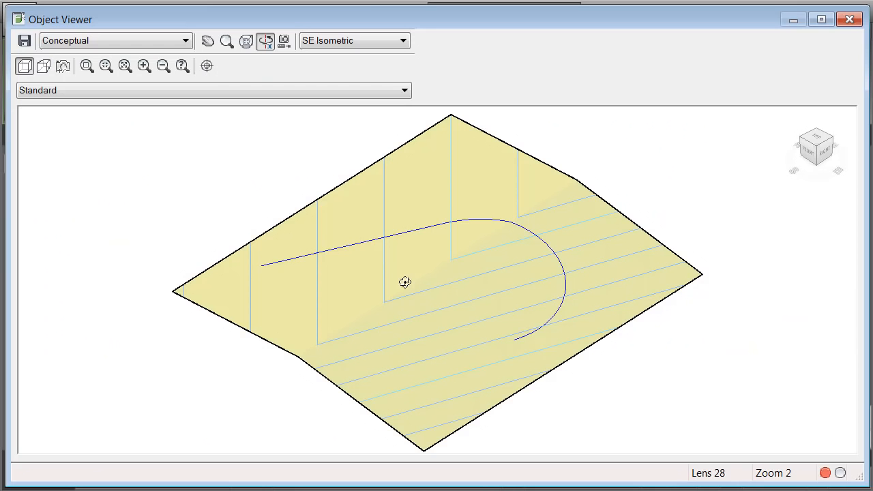
pyautogui.moveTo(411, 343)
pyautogui.mouseDown()
pyautogui.moveTo(511, 270)
pyautogui.moveTo(386, 364)
pyautogui.moveTo(402, 341)
pyautogui.mouseUp()
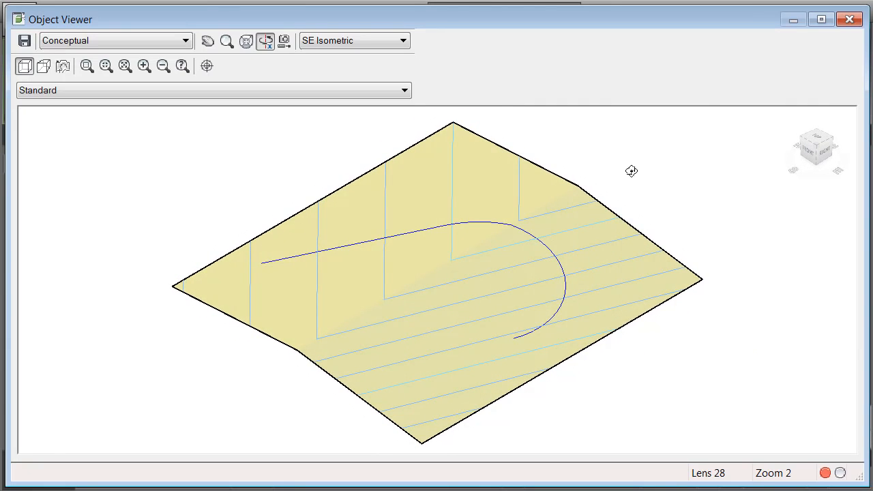
pyautogui.click(849, 19)
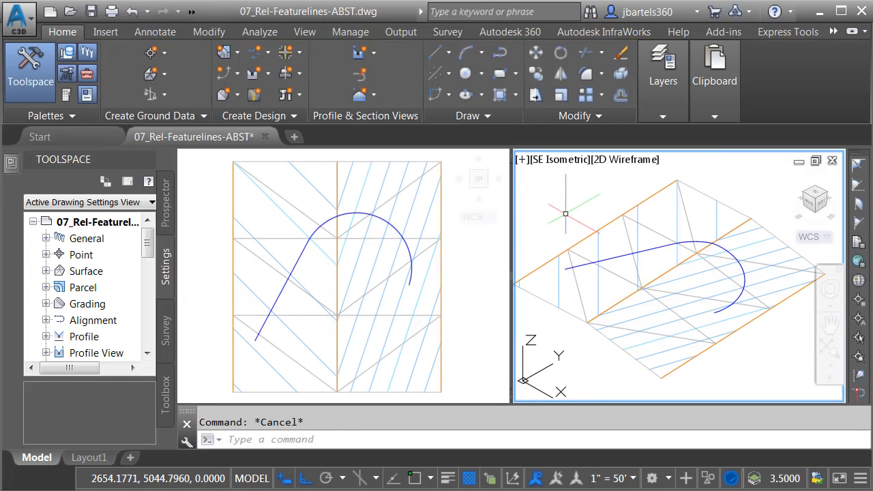
# - Lower the north end of the surface's west feature line to about elevation 121 and raise the north end of the middle one
pyautogui.click(659, 189)
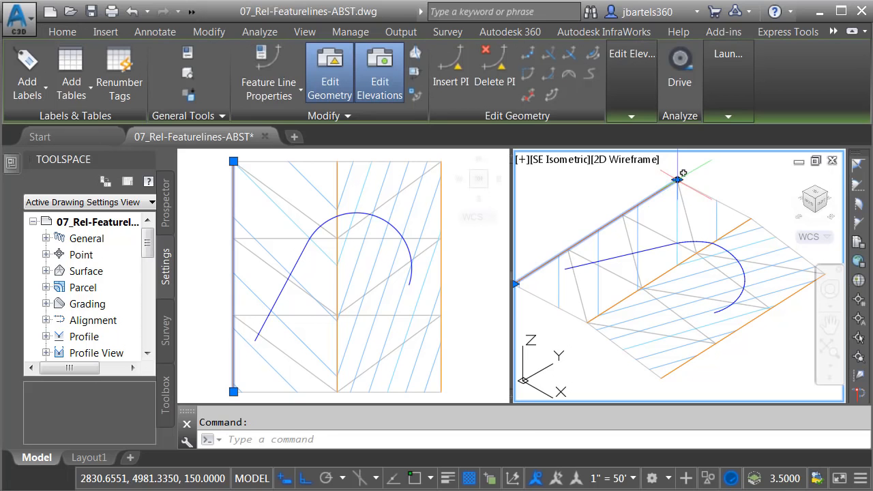
pyautogui.click(676, 180)
pyautogui.click(676, 213)
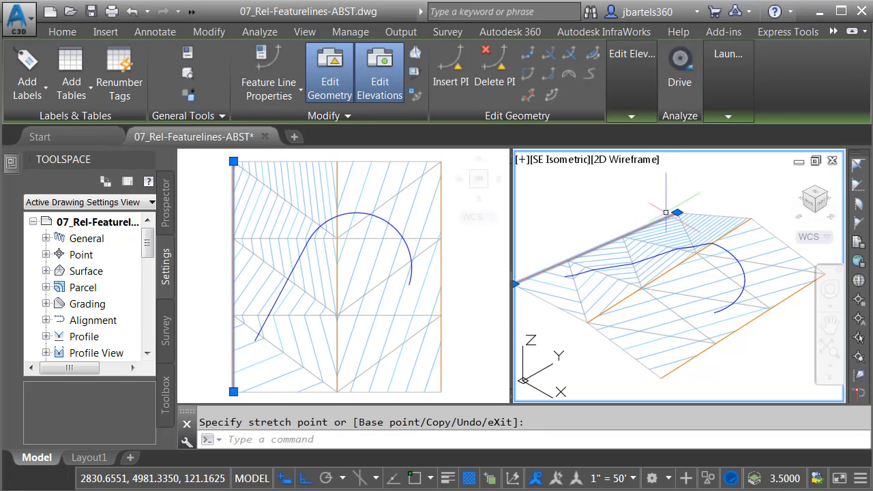
pyautogui.click(732, 231)
pyautogui.click(750, 218)
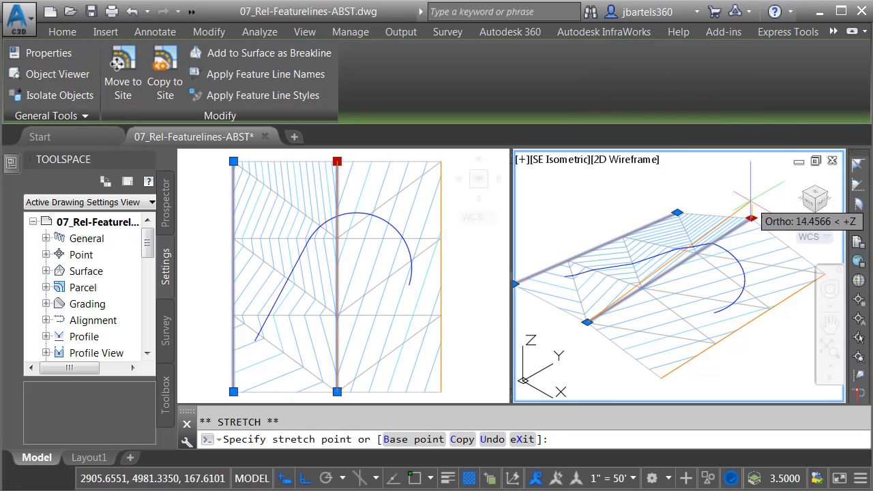
pyautogui.click(751, 193)
pyautogui.press('Escape')
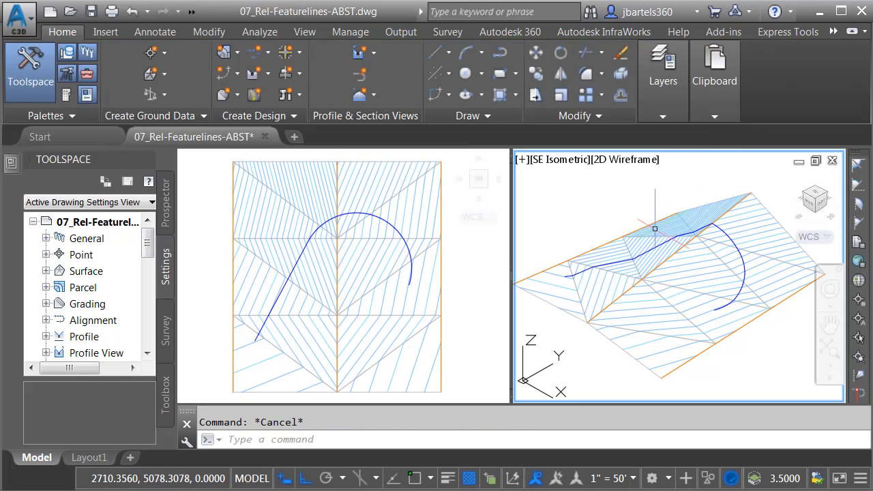
# - Examine how the curved feature line follows the reshaped surface in the Object Viewer
pyautogui.click(645, 242)
pyautogui.click(648, 246)
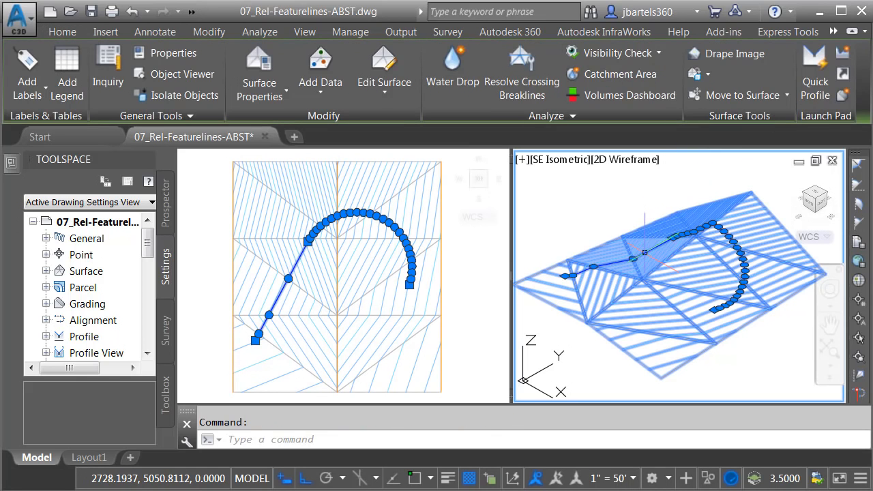
pyautogui.click(129, 79)
pyautogui.moveTo(370, 284); pyautogui.dragTo(413, 334)
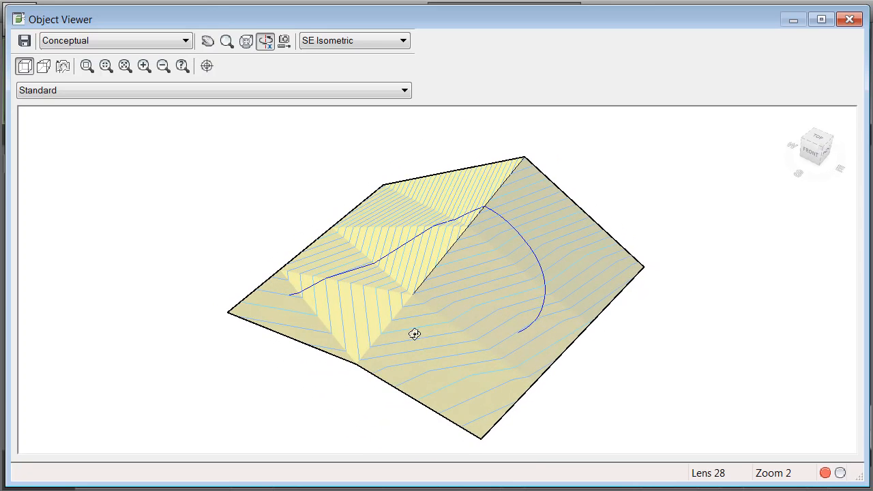
pyautogui.click(849, 21)
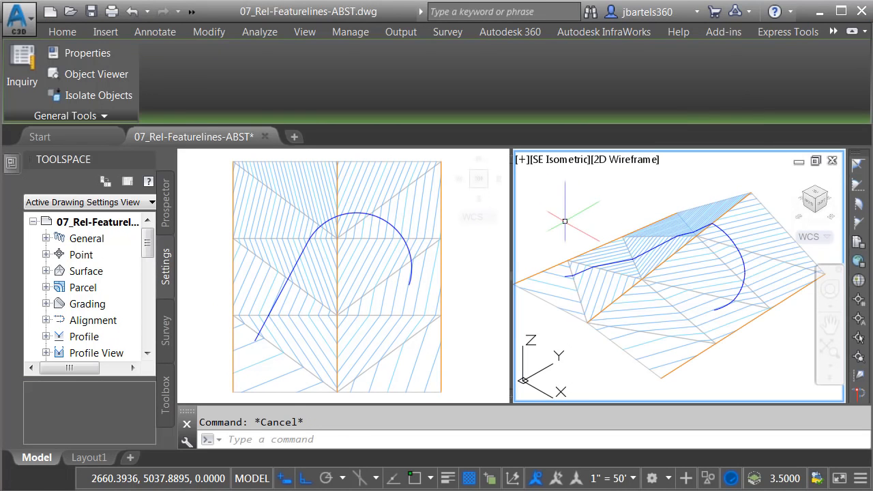
# - Open the Elevation Editor for the curved feature line and choose EG as its relative surface
pyautogui.click(458, 267)
pyautogui.click(408, 247)
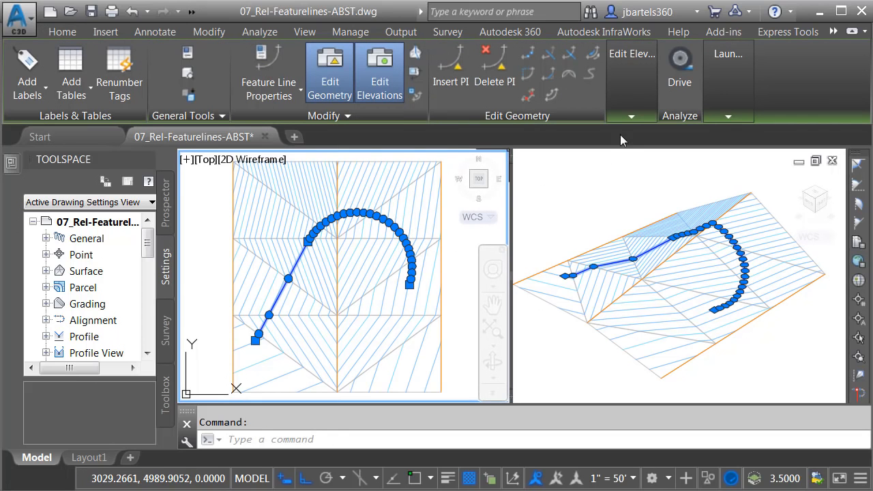
pyautogui.click(632, 114)
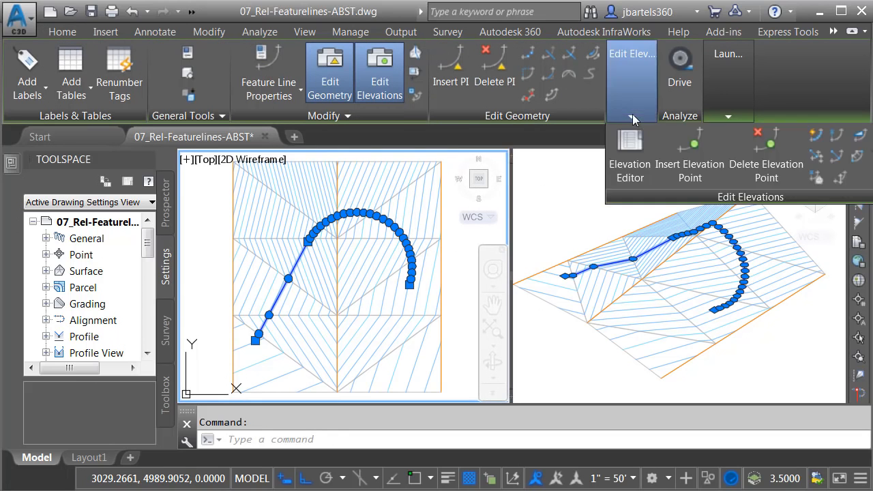
pyautogui.click(628, 147)
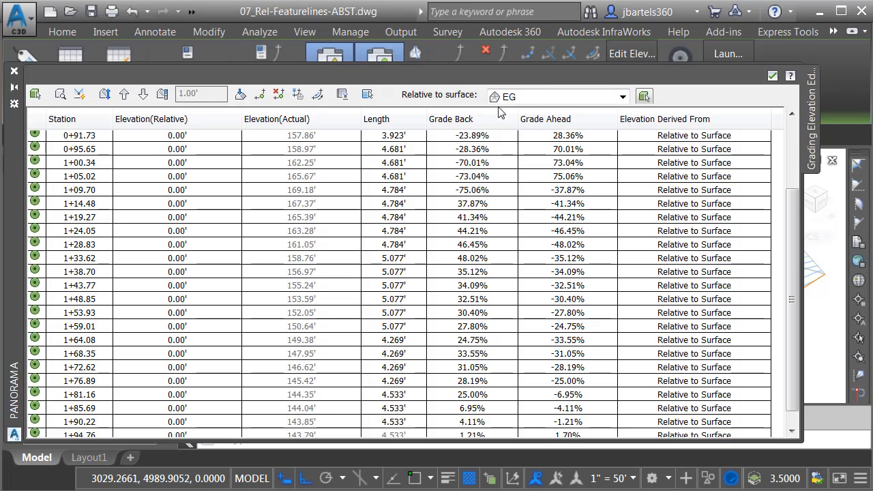
pyautogui.click(623, 98)
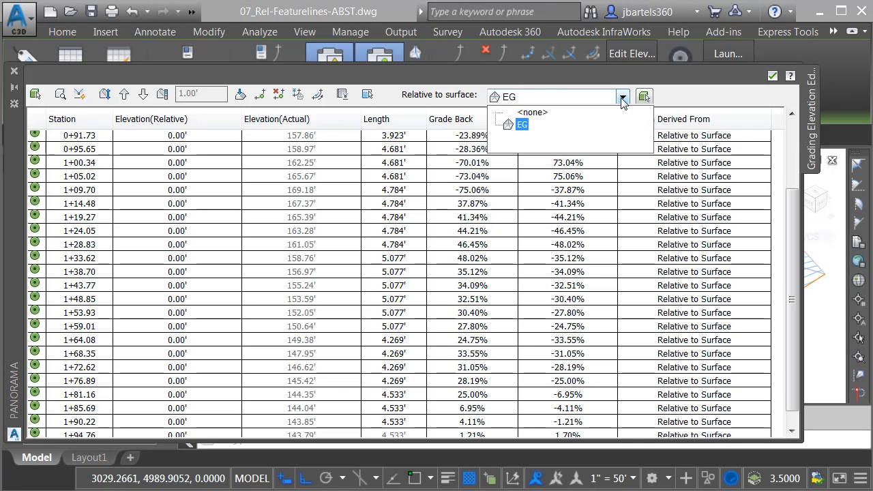
pyautogui.click(545, 125)
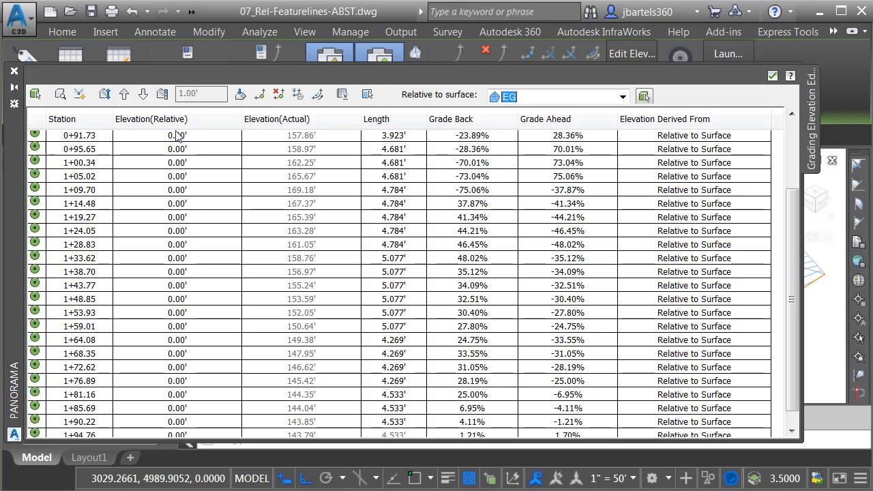
# - Raise all of the feature line's points in 1.00' increments to a relative elevation of 10.00' above surface EG
pyautogui.click(162, 96)
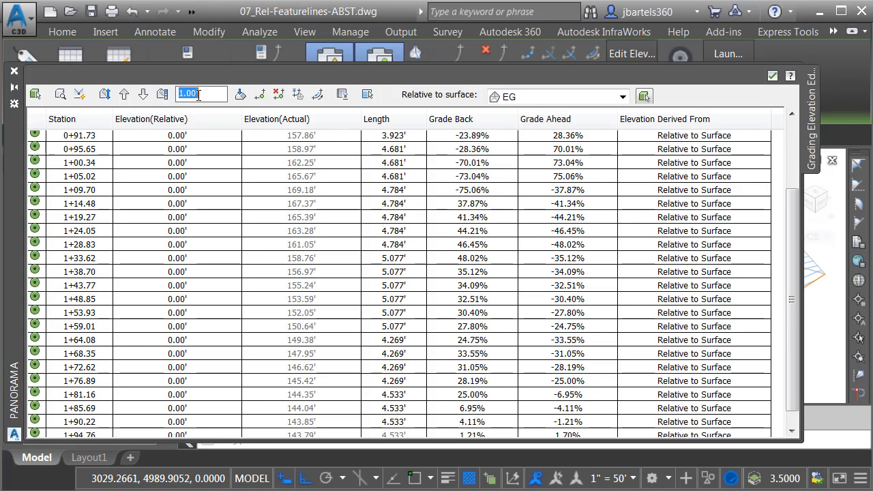
pyautogui.click(124, 96)
pyautogui.click(124, 95)
pyautogui.click(124, 96)
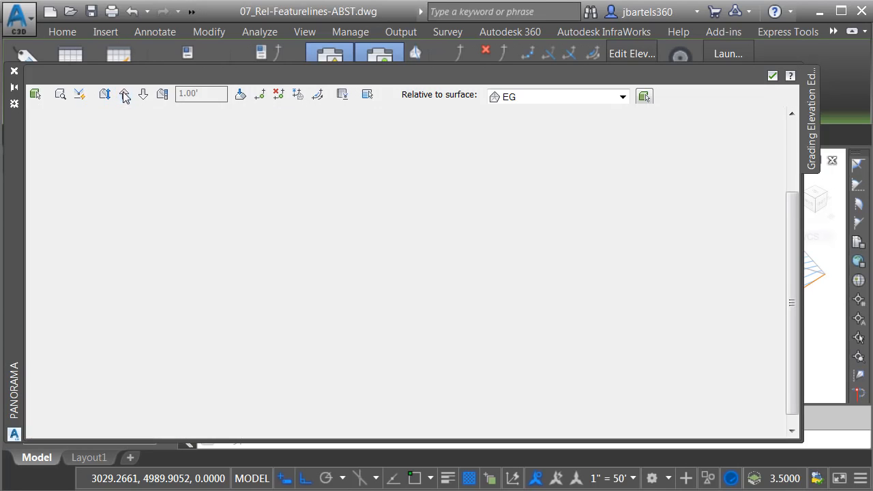
pyautogui.click(124, 95)
pyautogui.click(124, 96)
pyautogui.click(124, 96)
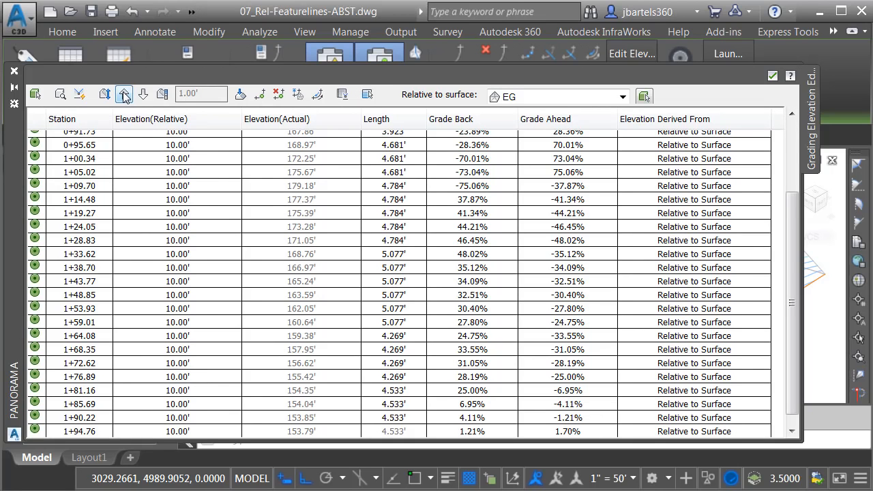
# - Examine the raised curved feature line together with the surface in the Object Viewer
pyautogui.click(14, 71)
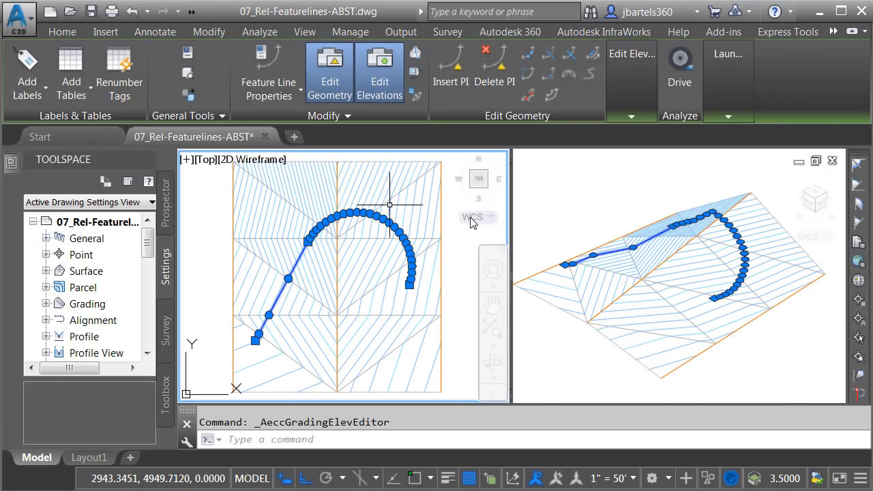
pyautogui.click(593, 221)
pyautogui.click(634, 279)
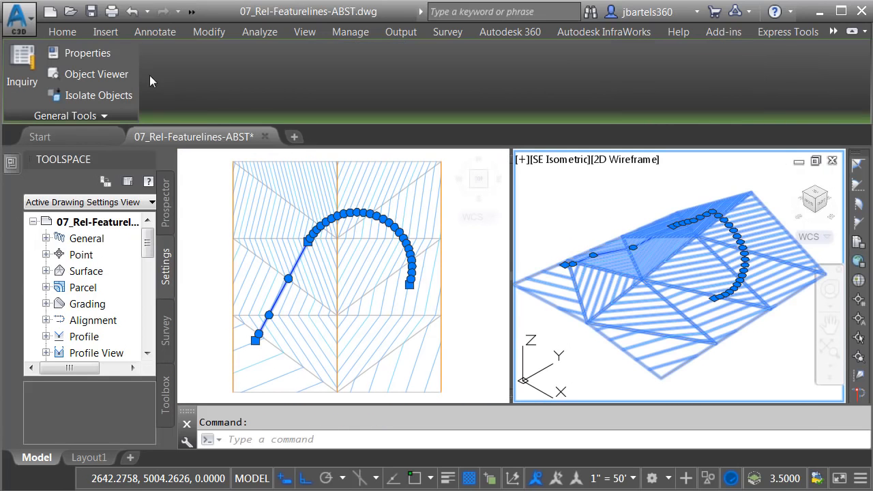
pyautogui.click(96, 74)
pyautogui.moveTo(397, 311); pyautogui.dragTo(423, 313)
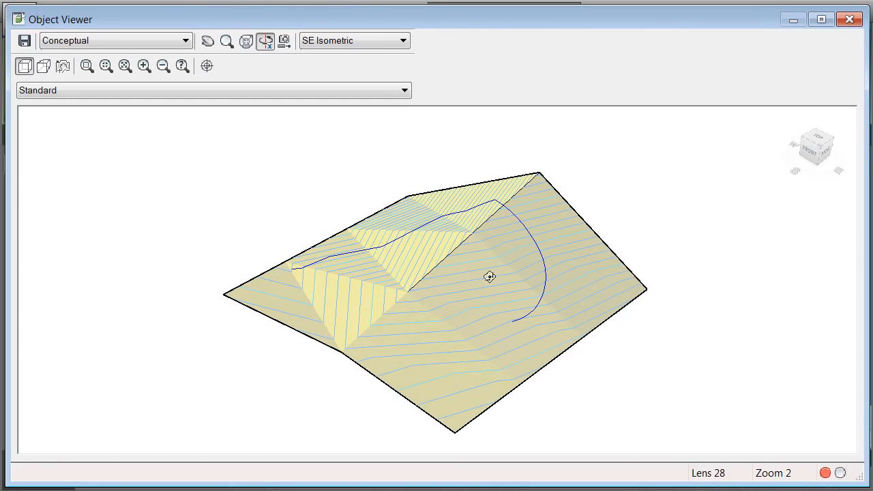
pyautogui.click(849, 19)
pyautogui.click(685, 179)
pyautogui.press('Escape')
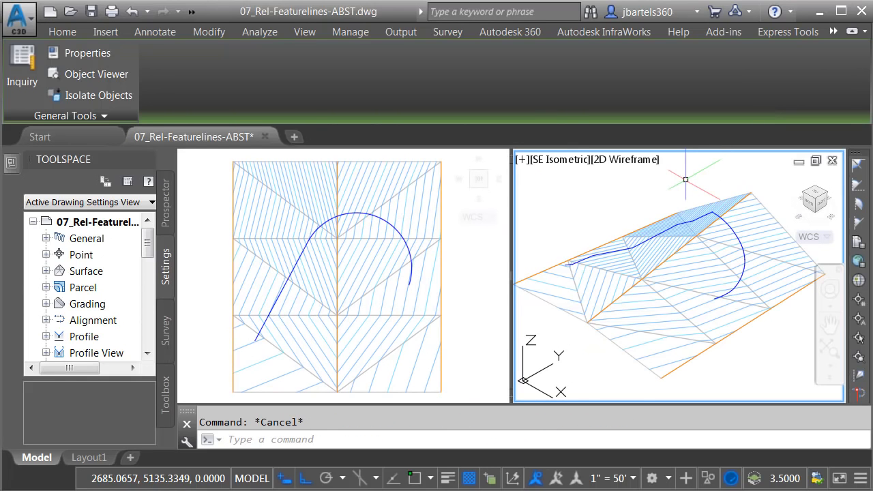
# - Lower the north end of the surface's middle feature line straight down in the isometric view
pyautogui.click(743, 201)
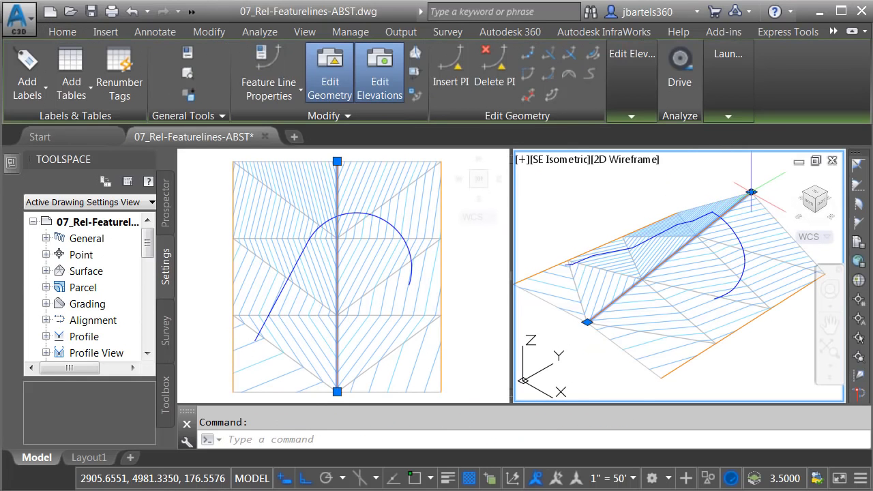
pyautogui.click(751, 192)
pyautogui.click(748, 221)
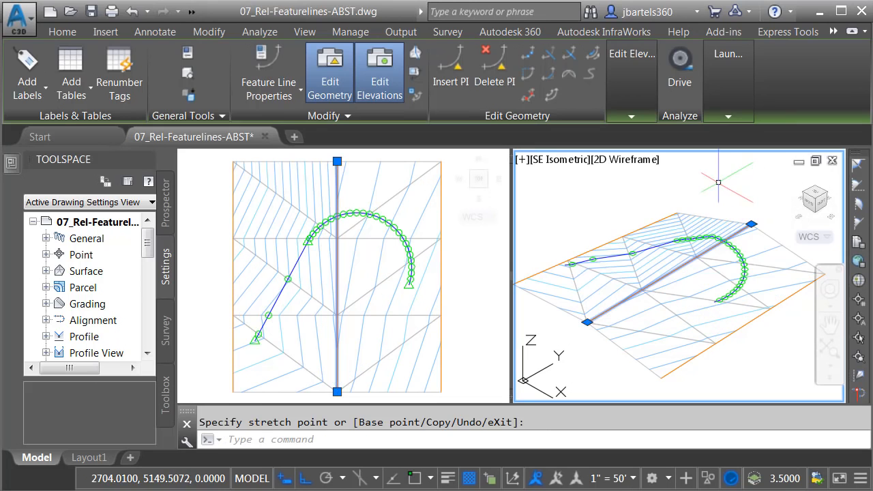
pyautogui.press('Escape')
# - Inspect the curved feature line and the modified surface from several angles in the Object Viewer
pyautogui.click(665, 234)
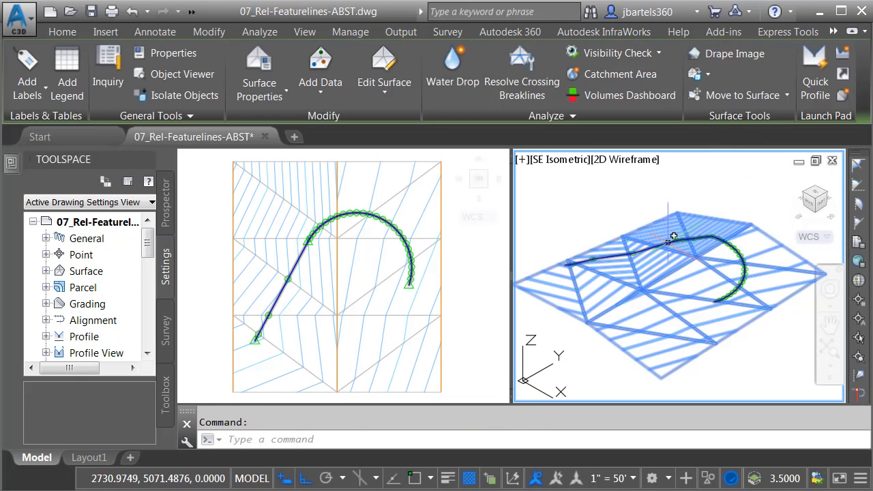
pyautogui.click(368, 225)
pyautogui.click(96, 74)
pyautogui.moveTo(444, 315); pyautogui.dragTo(694, 134)
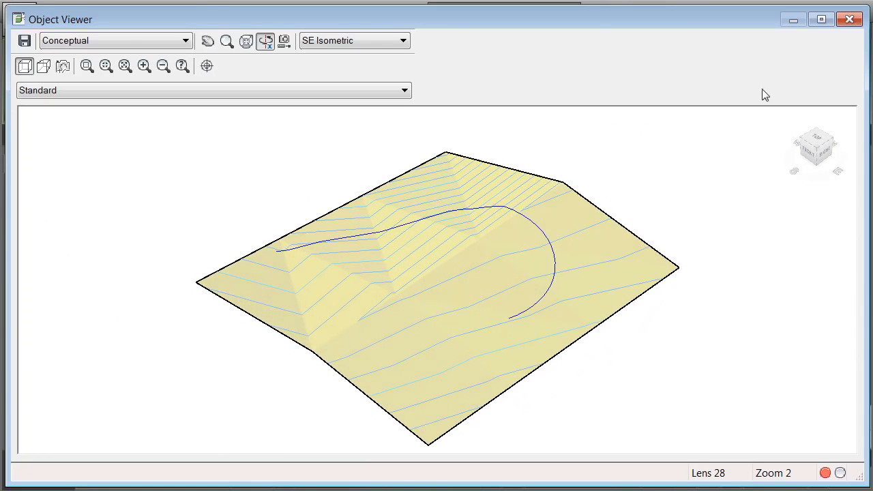
pyautogui.click(849, 19)
pyautogui.press('Escape')
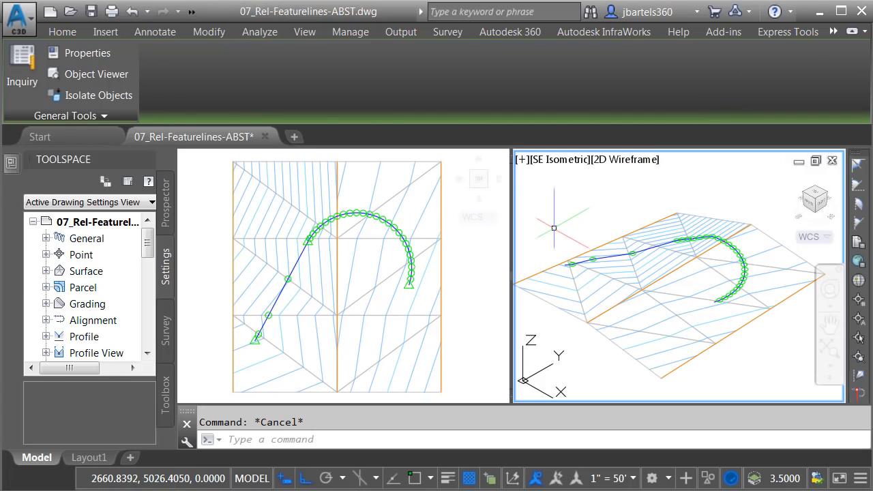
# - Set the curved feature line's elevations from surface EG, inserting intermediate grade break points and using a relative elevation of 0.00'
pyautogui.click(406, 237)
pyautogui.click(406, 237)
pyautogui.click(638, 114)
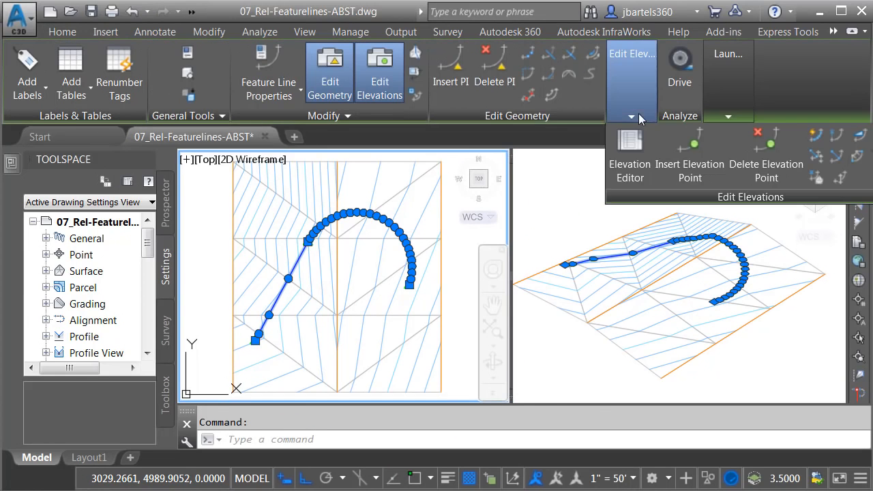
pyautogui.click(630, 151)
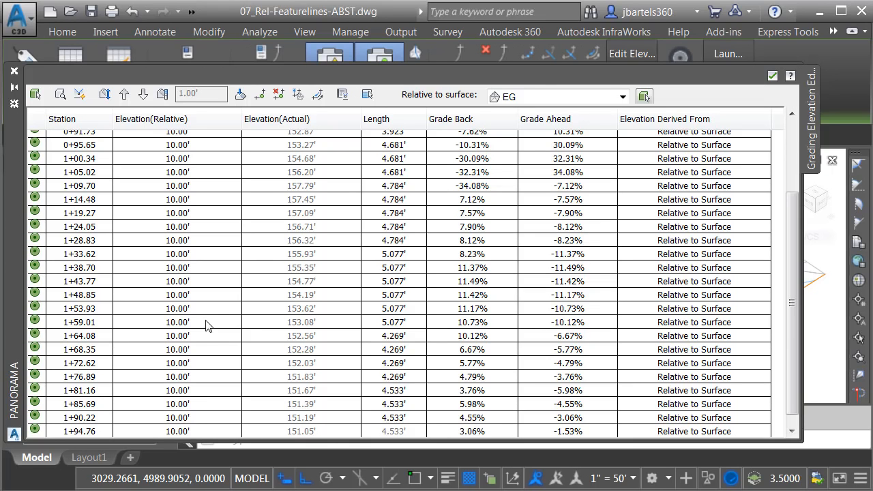
pyautogui.click(298, 95)
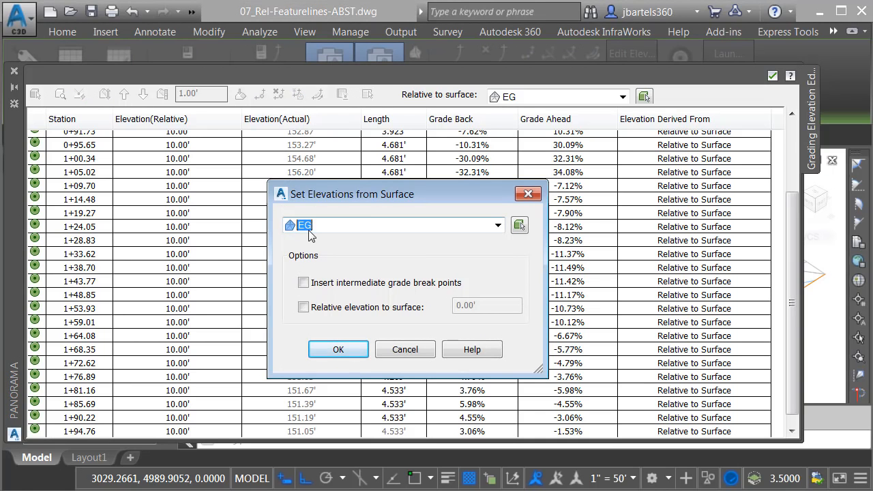
pyautogui.click(304, 283)
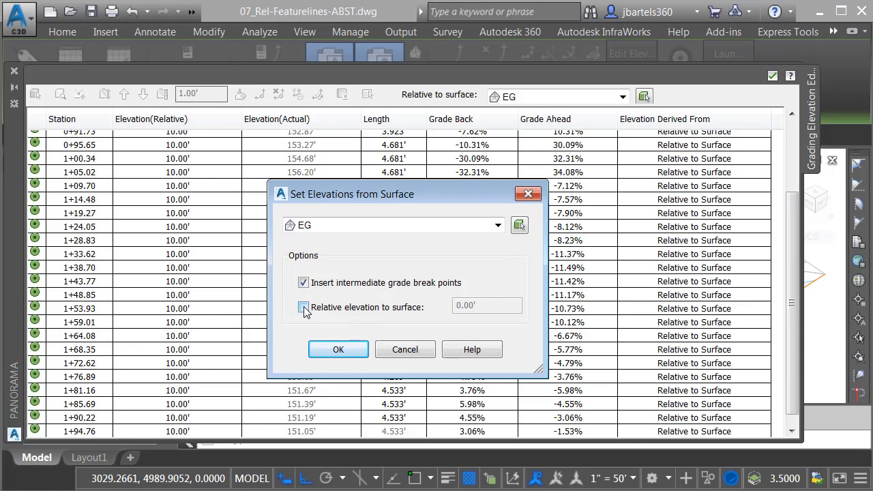
pyautogui.click(303, 307)
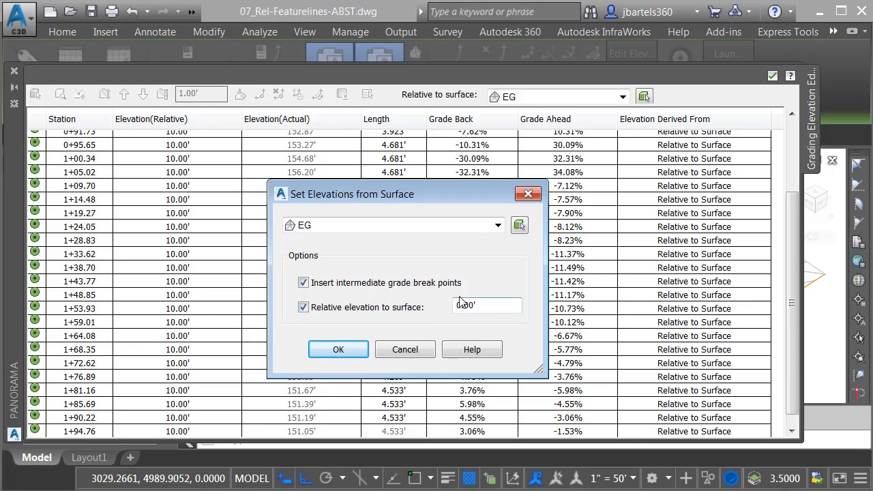
pyautogui.click(360, 348)
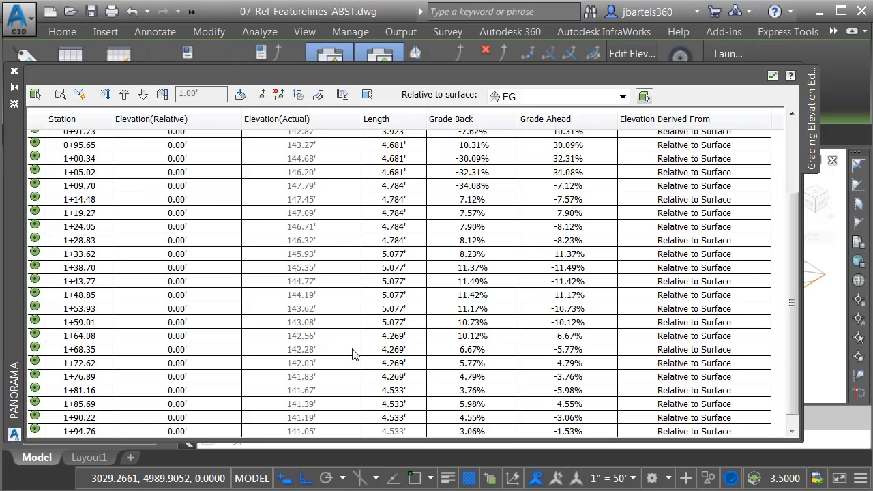
pyautogui.click(14, 71)
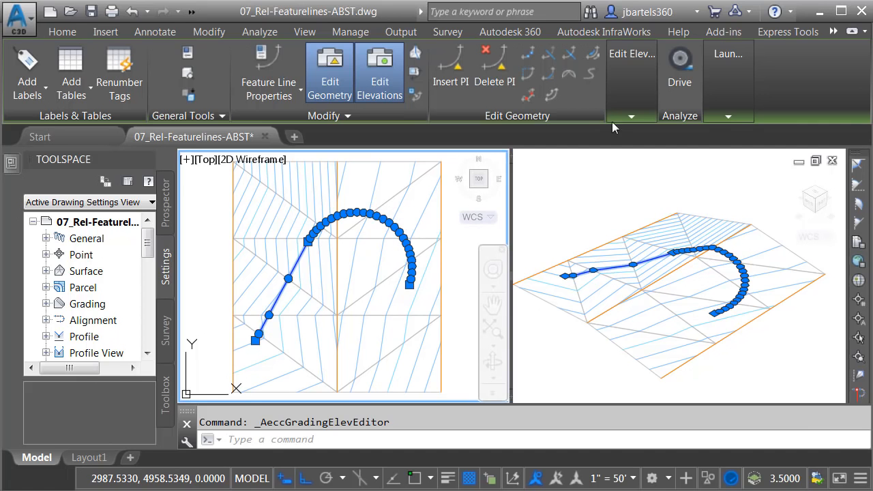
# - Derive the curved feature line's points from station 0+00.00 through 1+09.70 from Absolute Elevation in the Elevation Editor
pyautogui.click(630, 118)
pyautogui.click(628, 155)
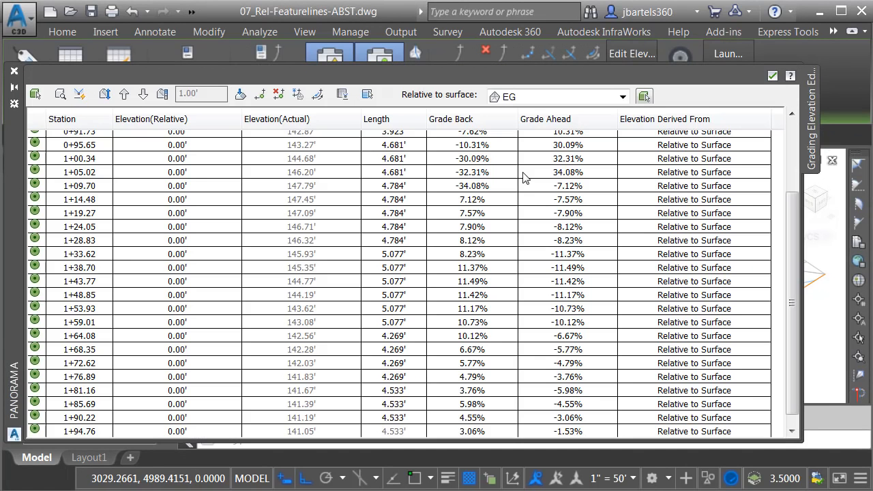
pyautogui.moveTo(791, 235); pyautogui.dragTo(794, 163)
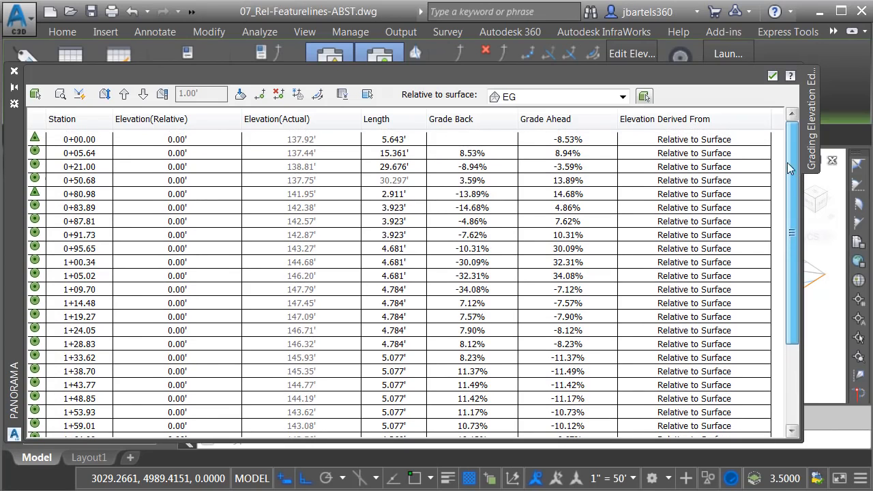
pyautogui.click(703, 167)
pyautogui.click(703, 167)
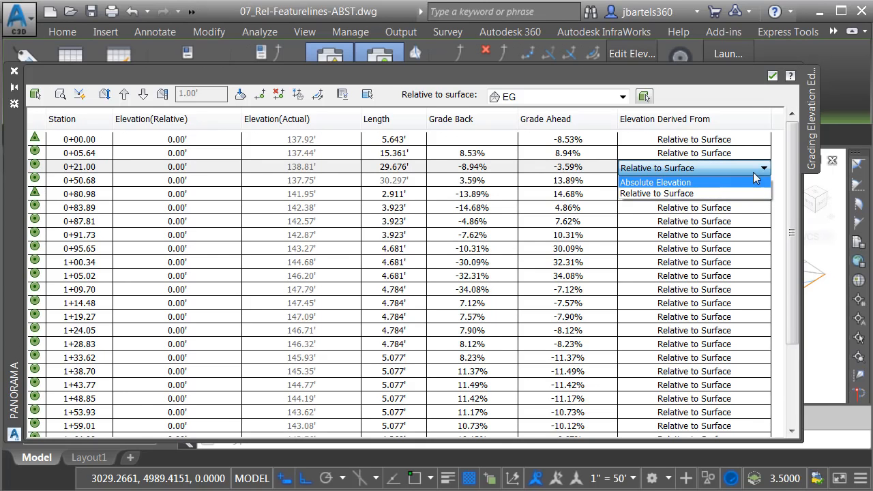
pyautogui.scroll(-3, 780, 171)
pyautogui.scroll(3, 791, 184)
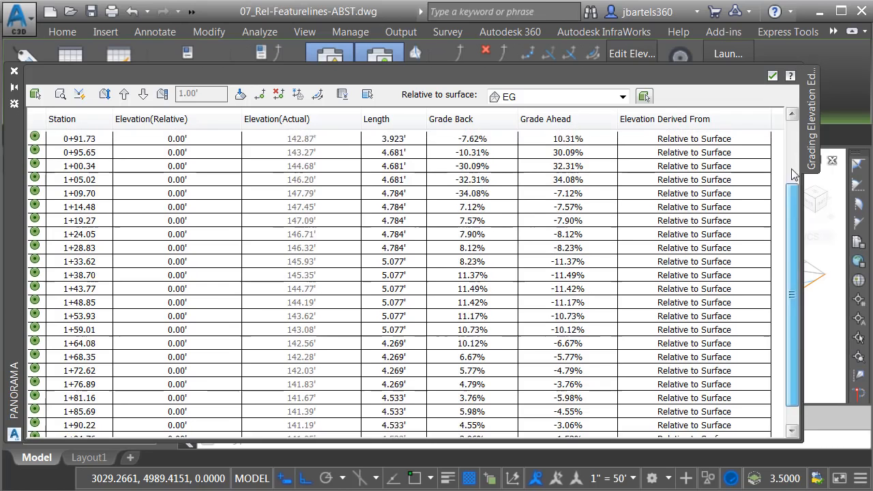
pyautogui.click(79, 140)
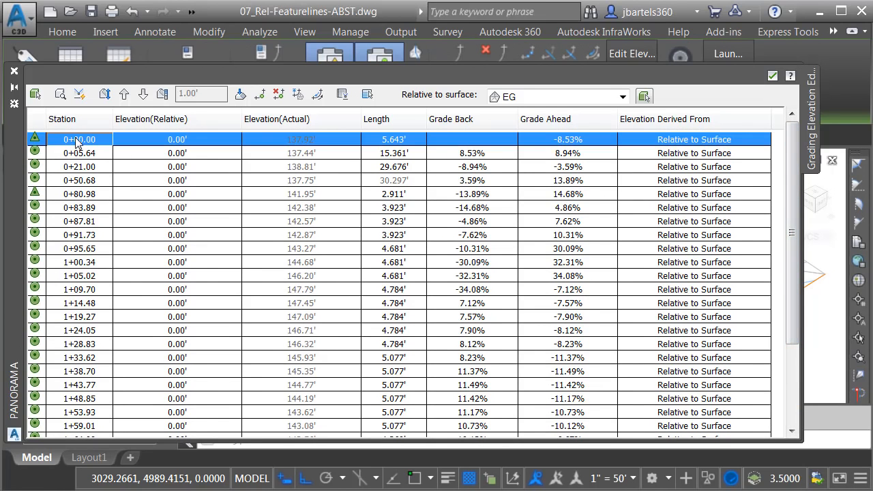
pyautogui.keyDown('shift'); pyautogui.click(79, 289); pyautogui.keyUp('shift')
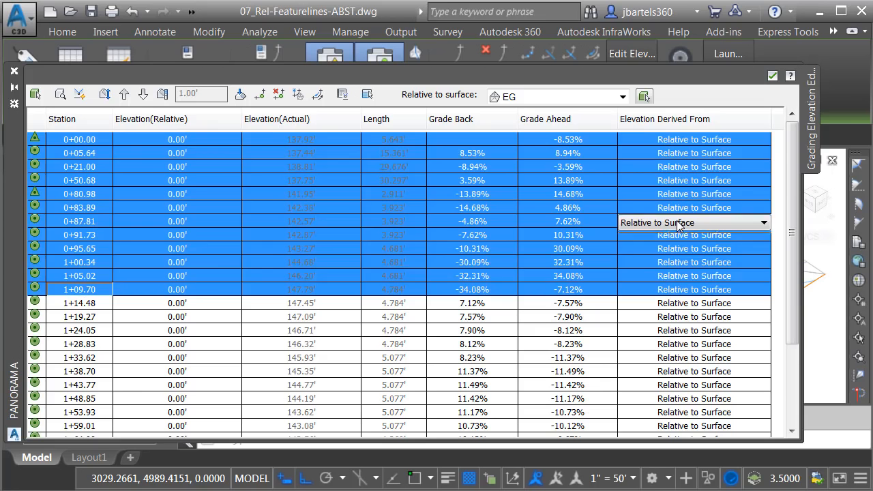
pyautogui.click(677, 223)
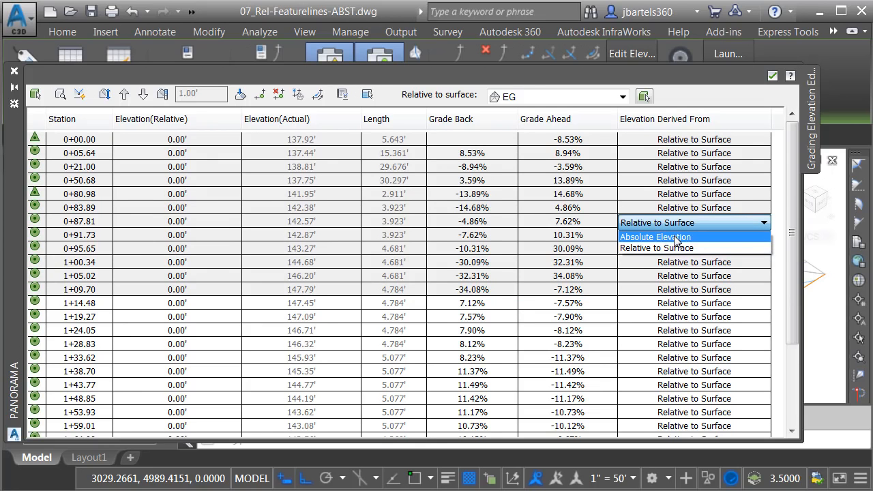
pyautogui.click(675, 236)
pyautogui.moveTo(792, 206); pyautogui.dragTo(795, 231)
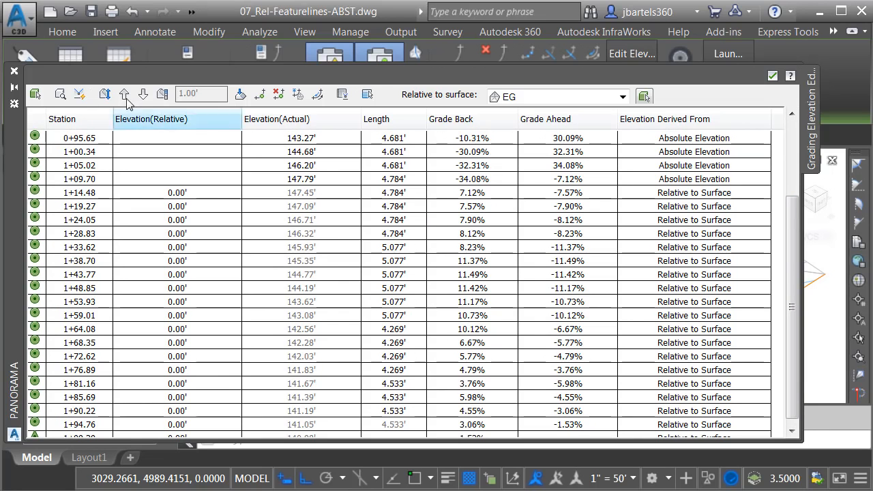
pyautogui.click(13, 71)
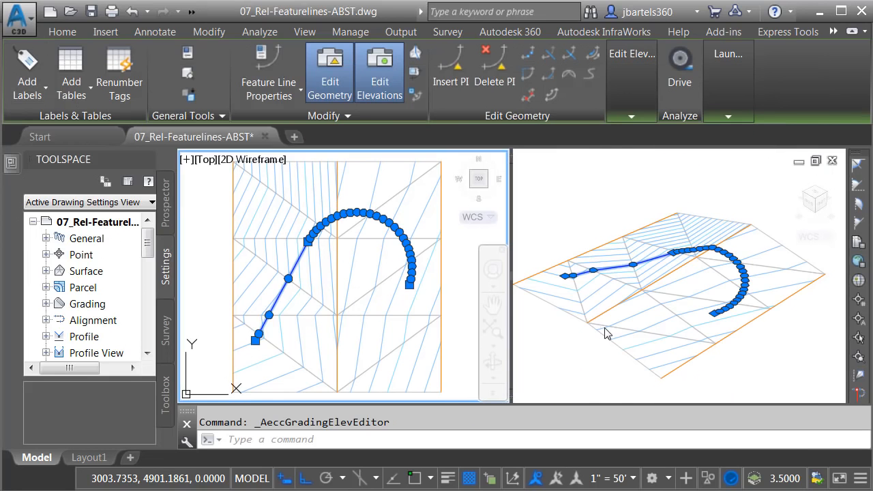
pyautogui.press('Escape')
# - Lower the south end of the surface's middle feature line, and that of the west feature line by about 18'
pyautogui.click(718, 238)
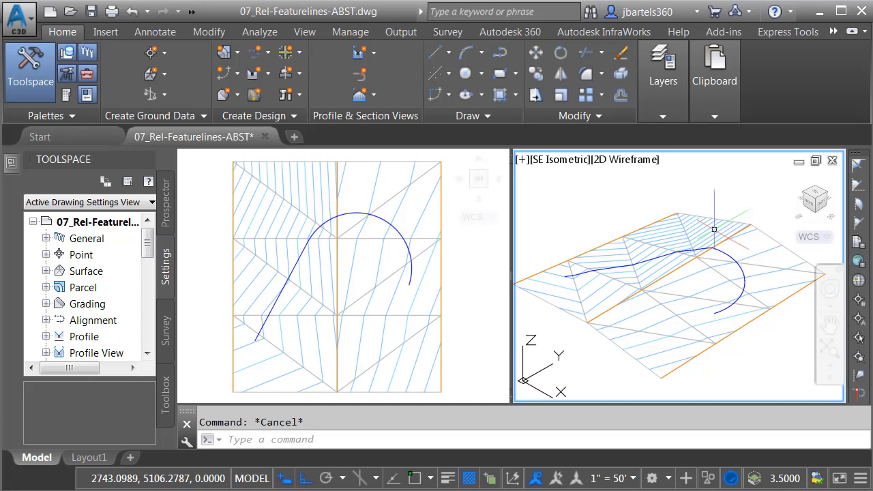
pyautogui.click(716, 242)
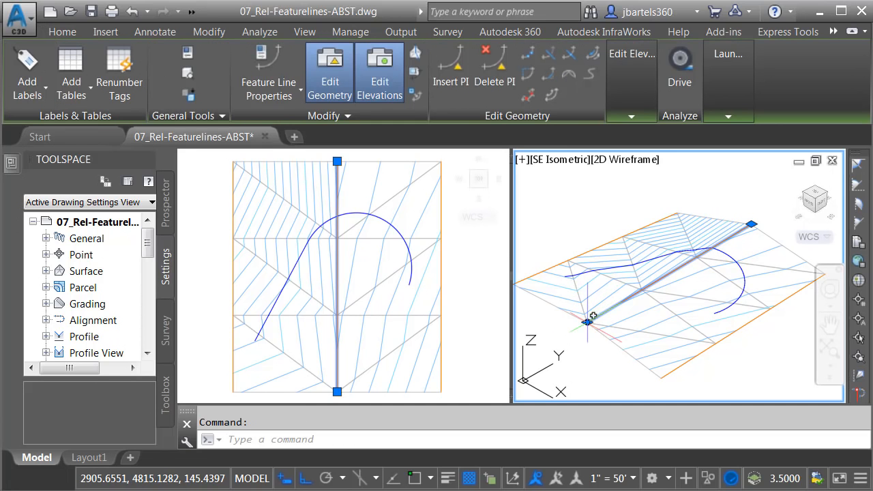
pyautogui.click(586, 322)
pyautogui.click(586, 339)
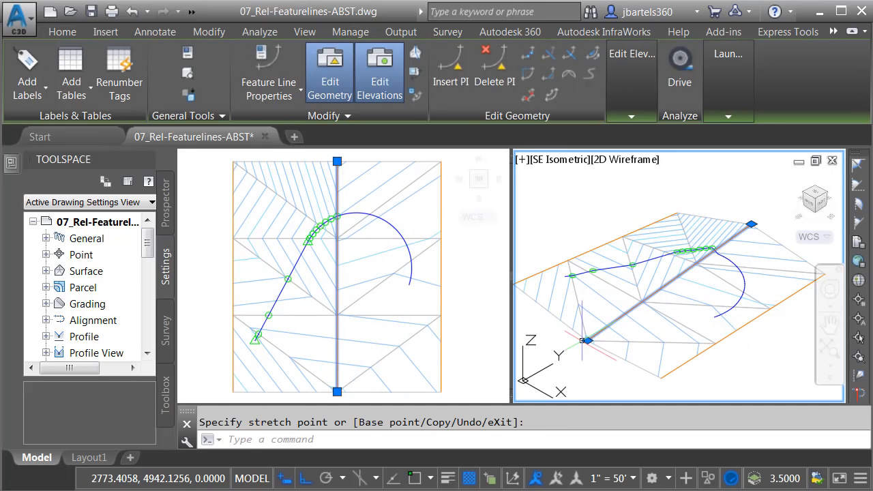
pyautogui.click(549, 267)
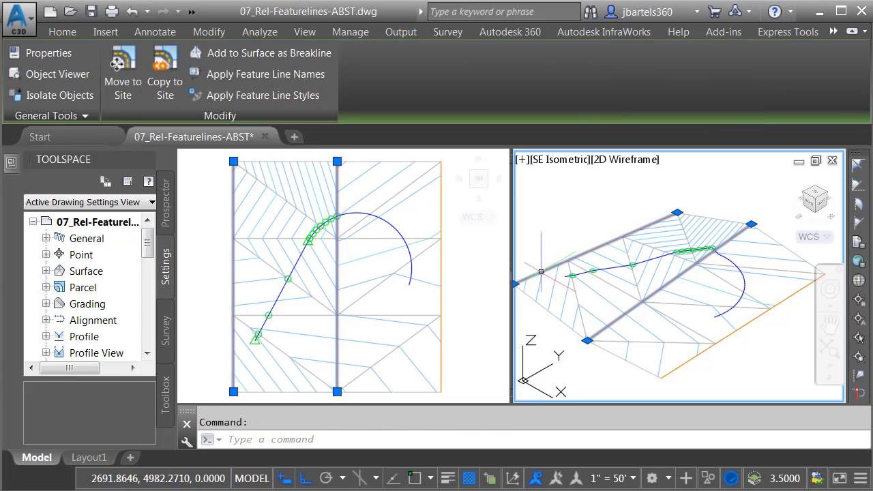
pyautogui.click(517, 283)
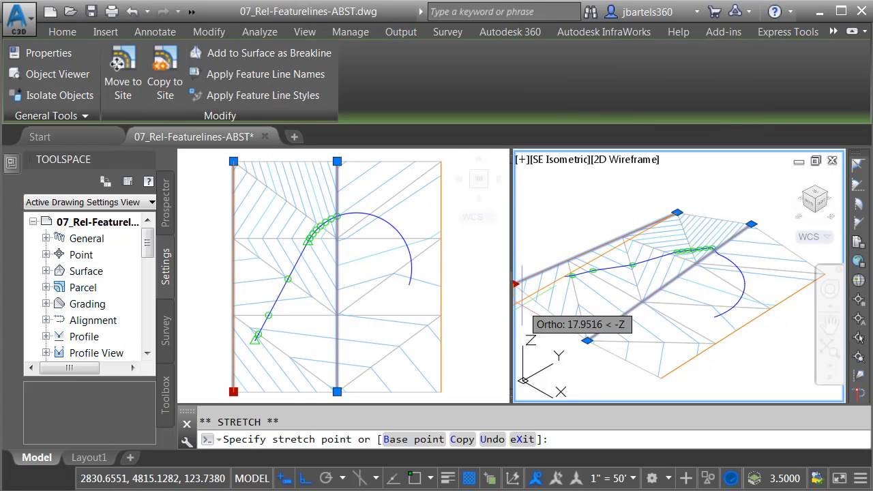
pyautogui.press('Escape')
pyautogui.press('Escape')
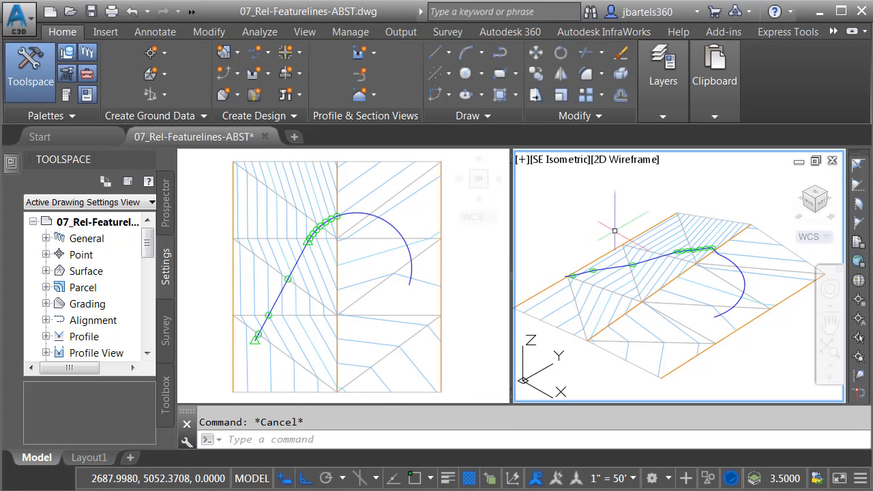
# - Orbit the surface and curved feature line in the Object Viewer to compare the absolute and surface-relative portions
pyautogui.click(660, 240)
pyautogui.click(656, 257)
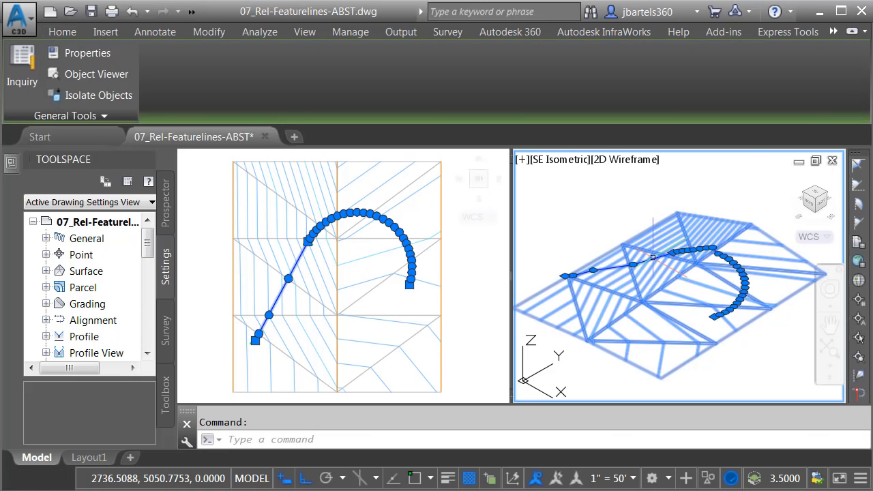
pyautogui.click(113, 74)
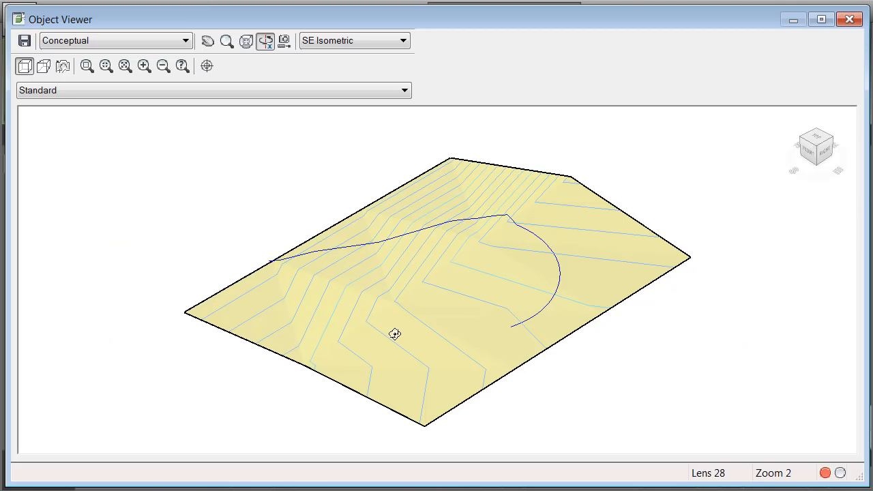
pyautogui.moveTo(408, 319); pyautogui.dragTo(487, 250)
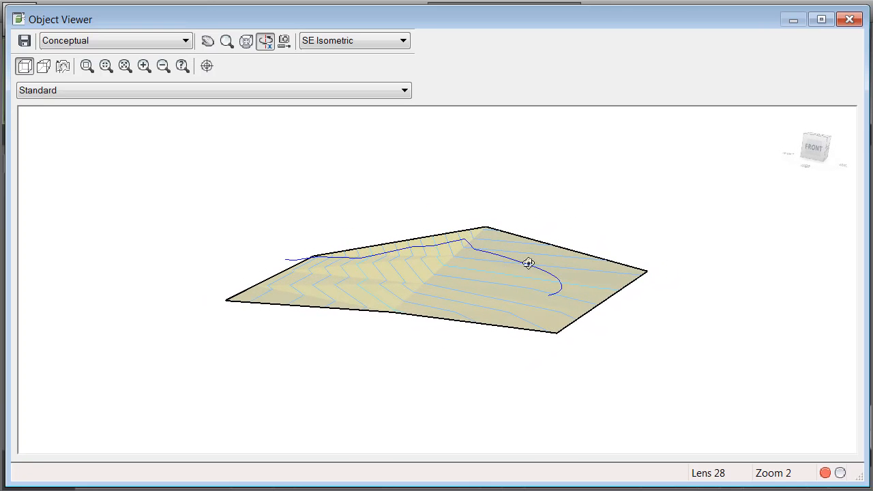
pyautogui.moveTo(461, 290); pyautogui.dragTo(405, 344)
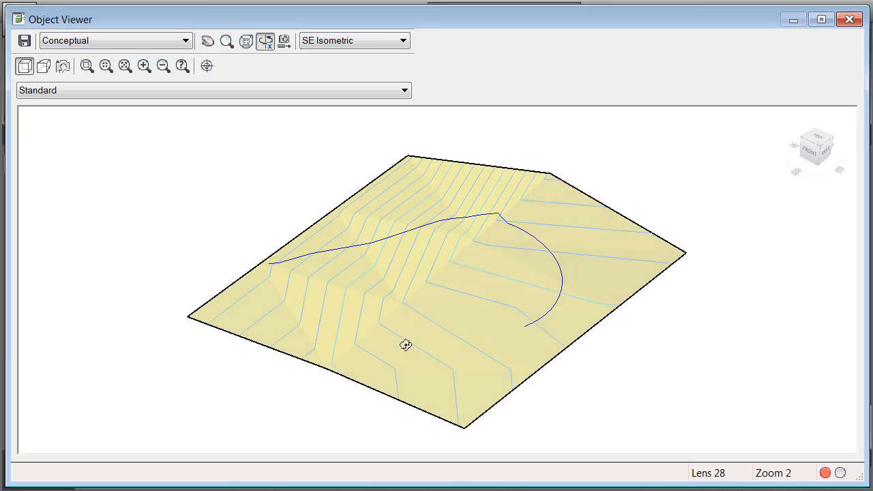
pyautogui.click(849, 20)
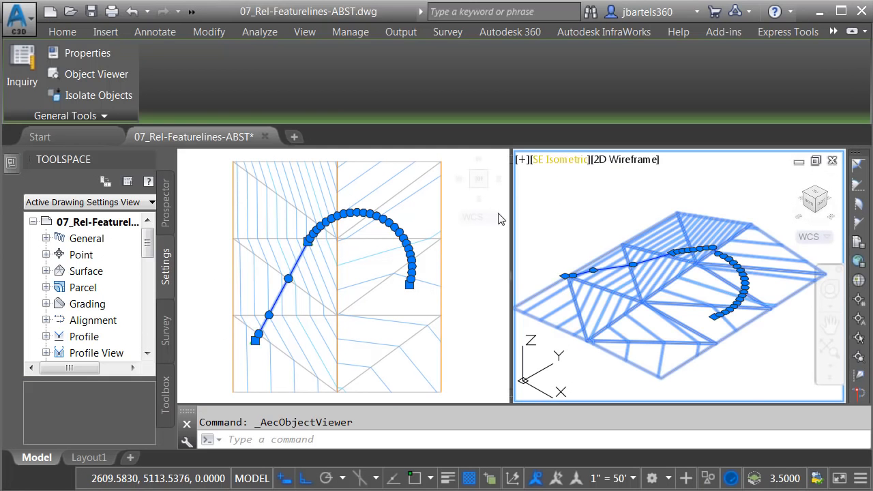
pyautogui.click(458, 288)
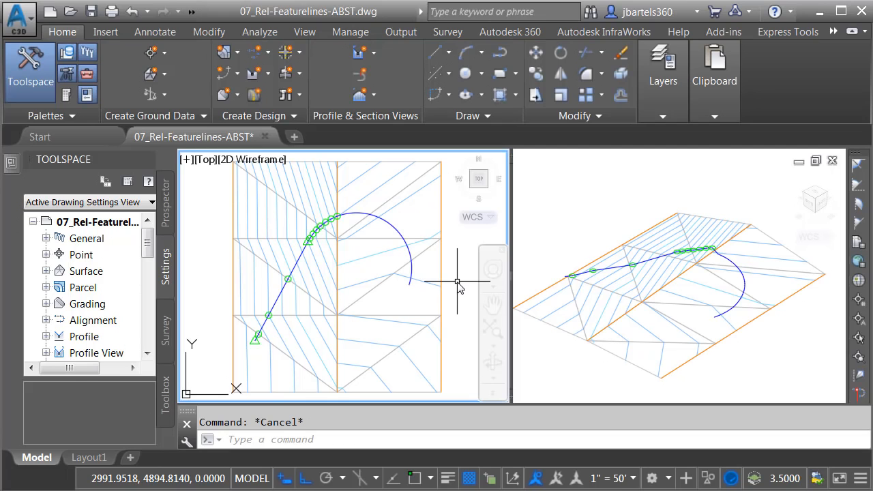